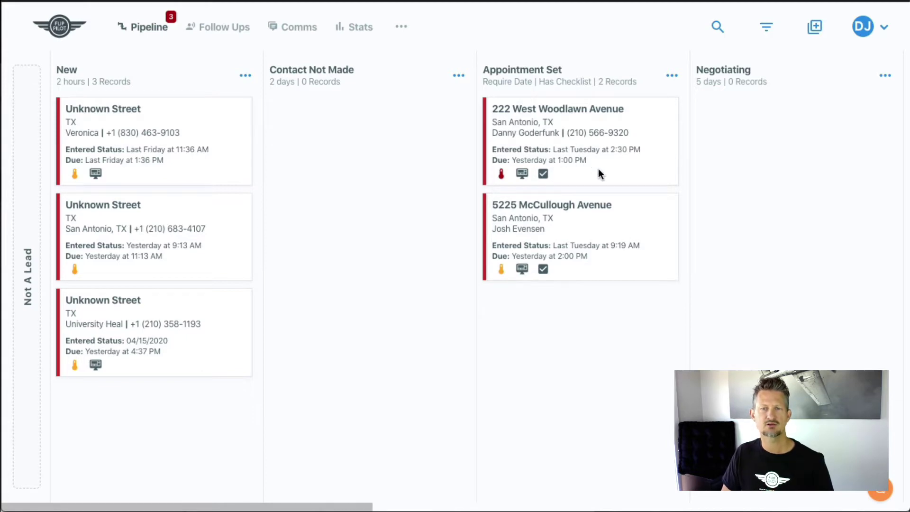
pyautogui.click(556, 134)
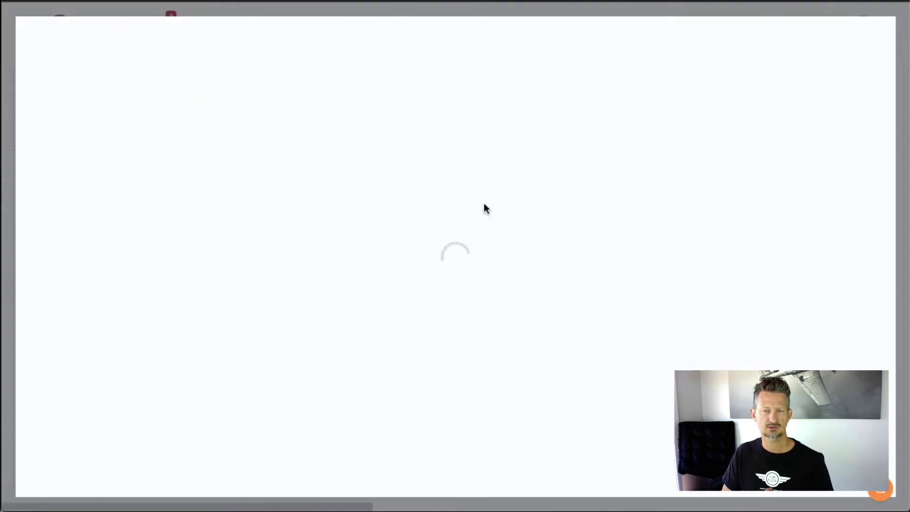
pyautogui.scroll(-5, 450, 286)
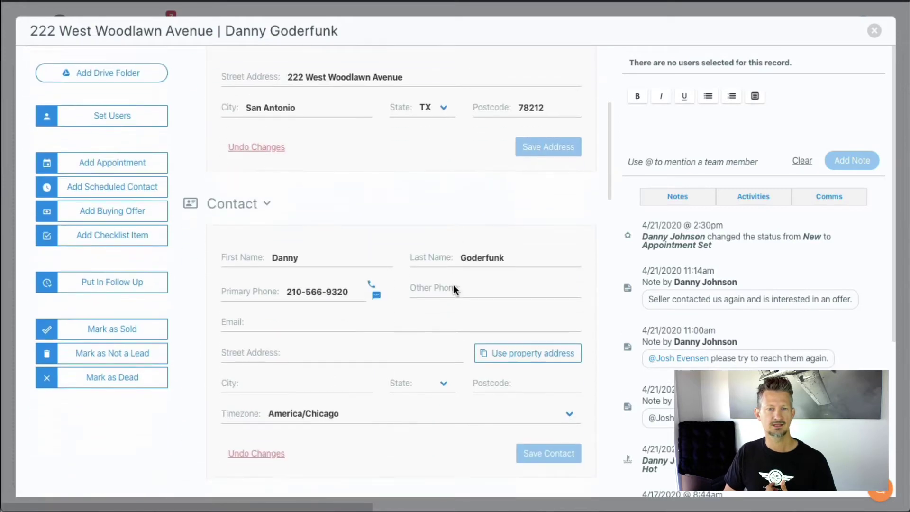
pyautogui.scroll(-8, 453, 286)
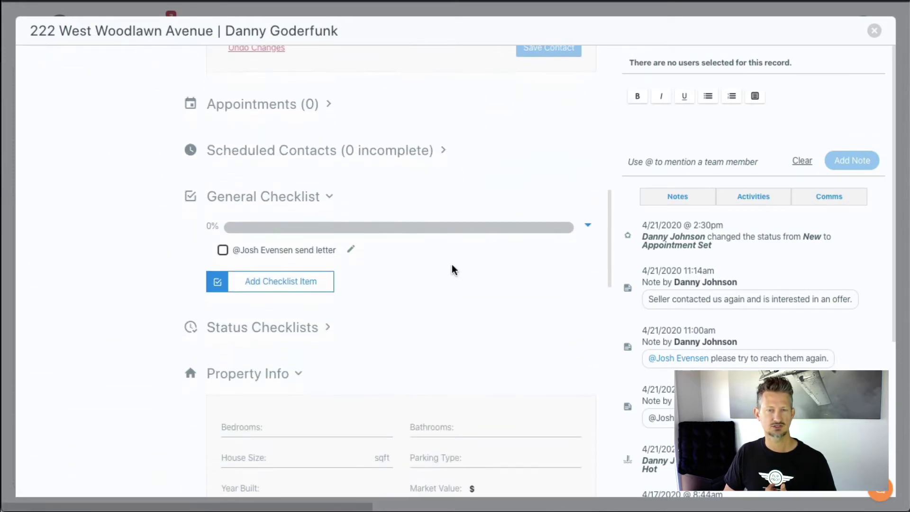
pyautogui.scroll(-2, 452, 269)
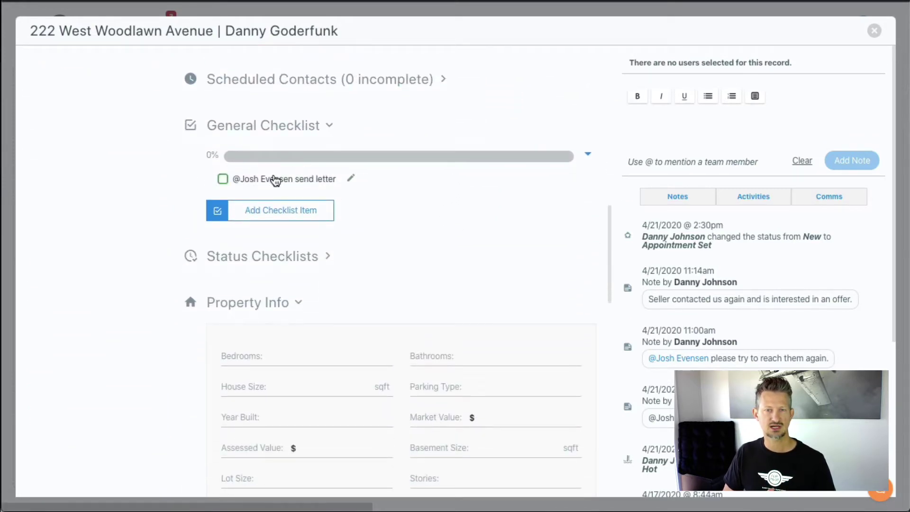
pyautogui.scroll(-1, 327, 203)
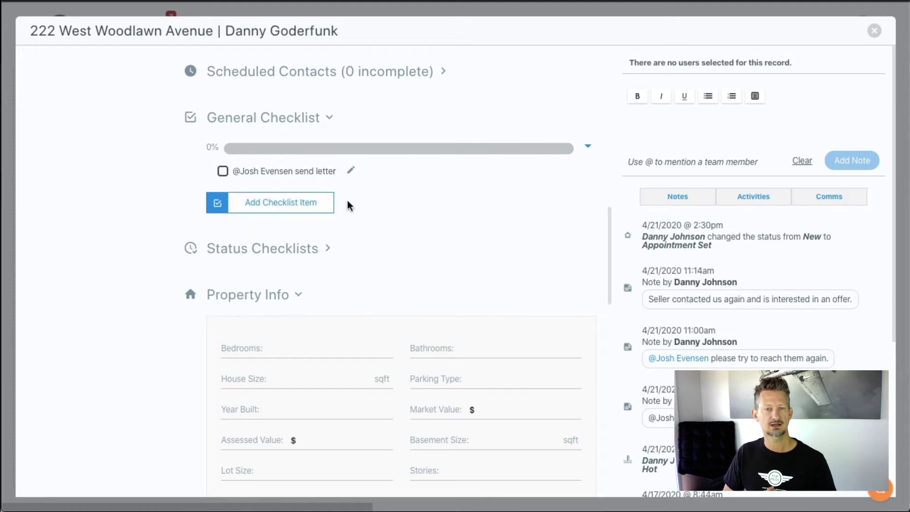
pyautogui.scroll(-1, 332, 199)
pyautogui.click(315, 194)
pyautogui.scroll(-2, 355, 256)
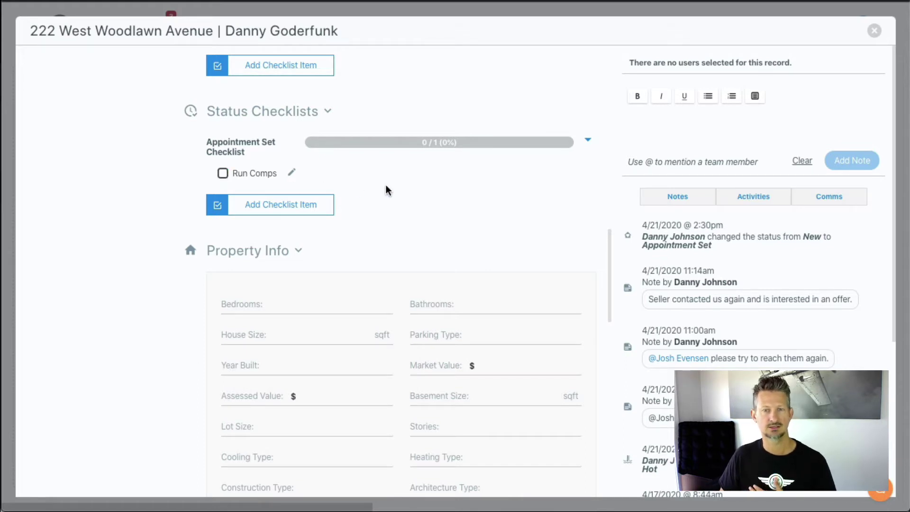
# Review the checklists and collapse the General Checklist section.
pyautogui.scroll(2, 384, 206)
pyautogui.scroll(2, 383, 207)
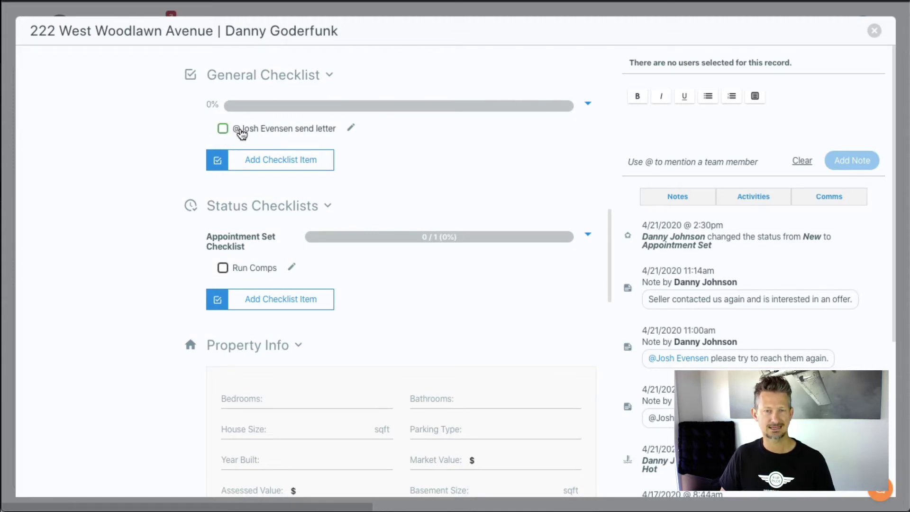
pyautogui.scroll(4, 251, 141)
pyautogui.scroll(-2, 255, 142)
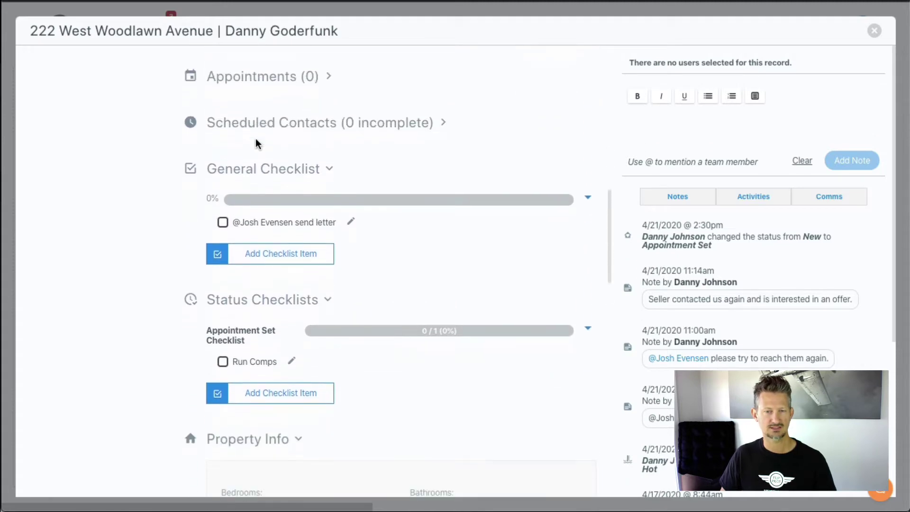
pyautogui.scroll(-2, 256, 142)
pyautogui.scroll(2, 257, 144)
pyautogui.scroll(6, 257, 141)
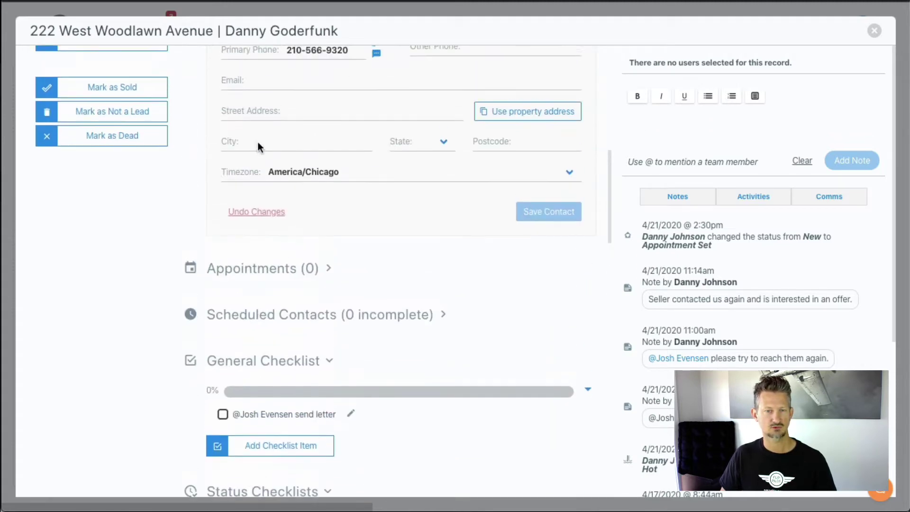
pyautogui.click(329, 417)
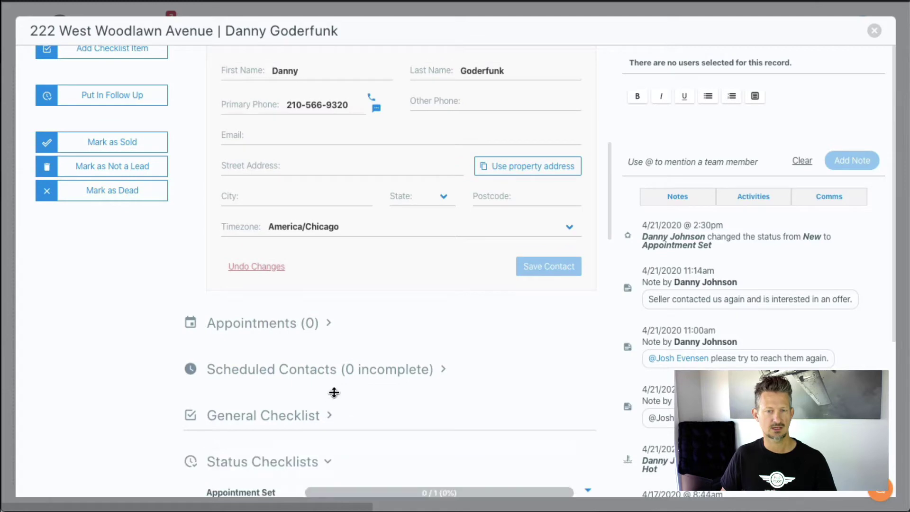
pyautogui.scroll(4, 204, 284)
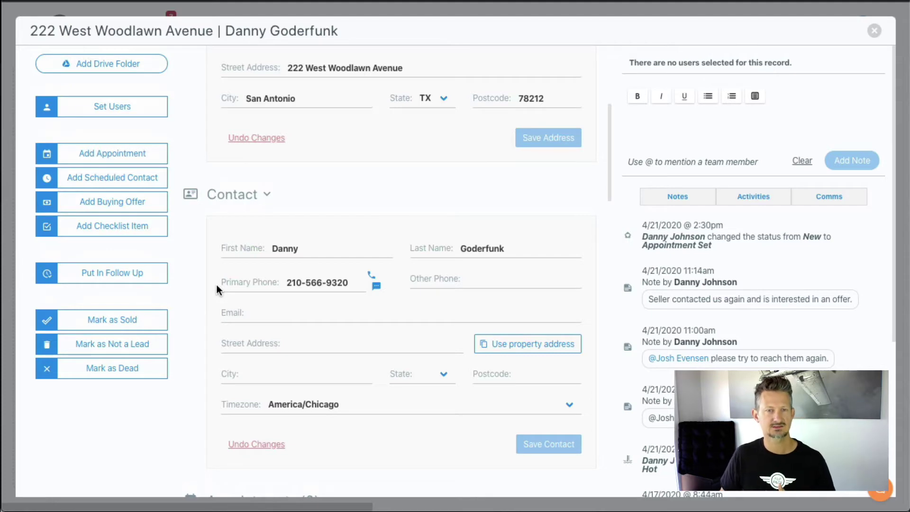
# Start a new checklist item, then dismiss the form without adding anything.
pyautogui.click(121, 230)
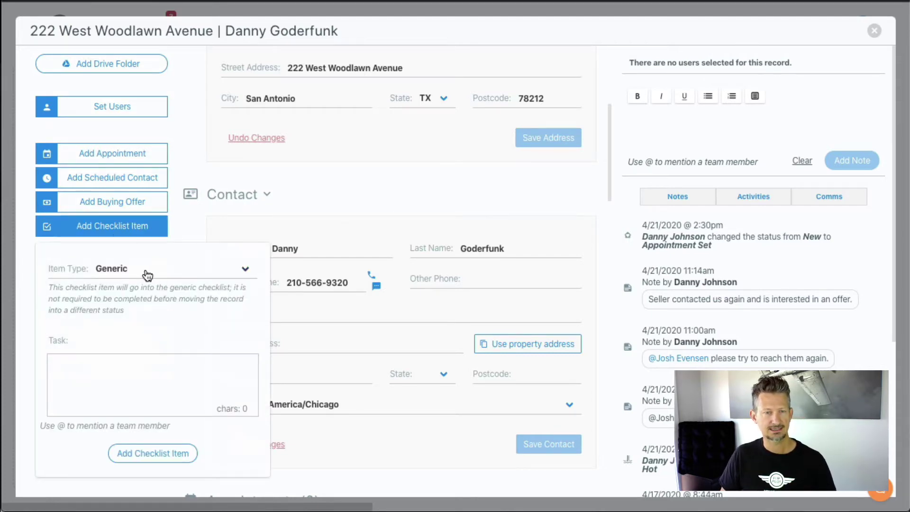
pyautogui.click(145, 367)
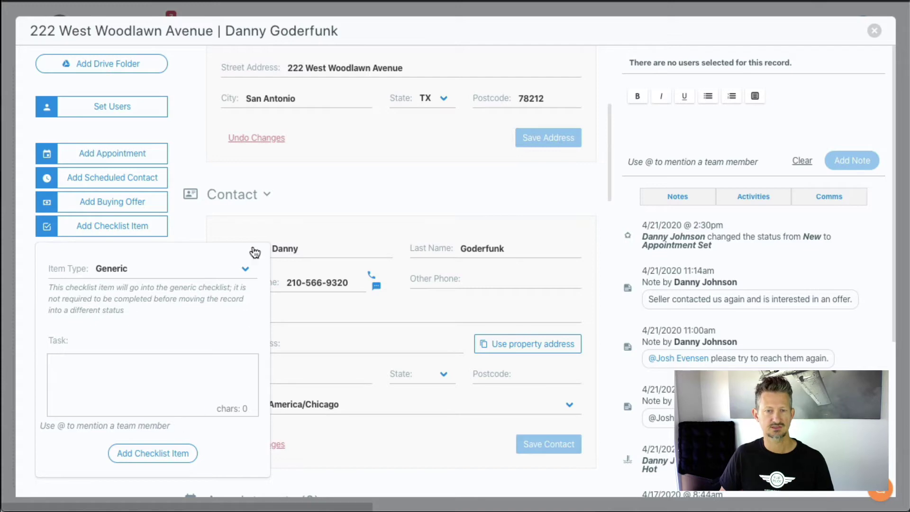
pyautogui.click(349, 209)
# Re-expand the General Checklist to show its unchecked send-letter task.
pyautogui.scroll(-5, 345, 255)
pyautogui.scroll(3, 345, 266)
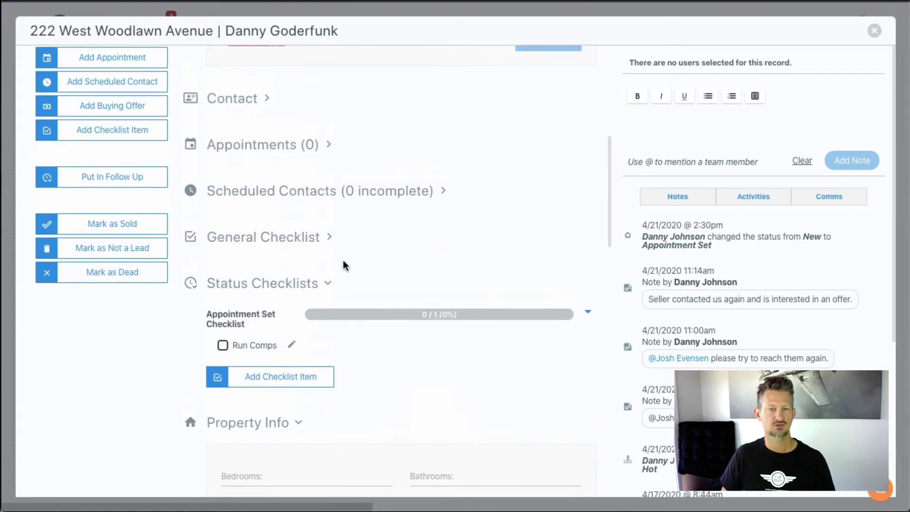
pyautogui.click(303, 244)
pyautogui.scroll(-1, 313, 261)
pyautogui.scroll(1, 312, 261)
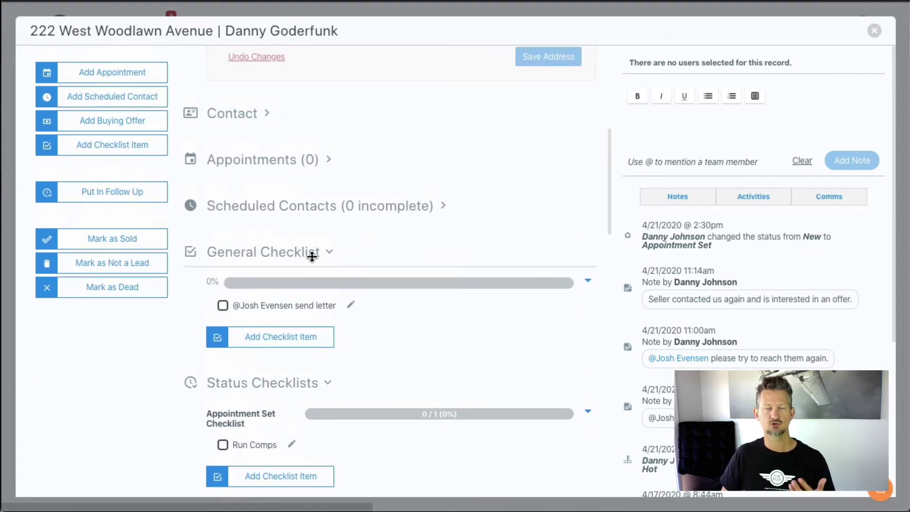
pyautogui.scroll(-2, 313, 261)
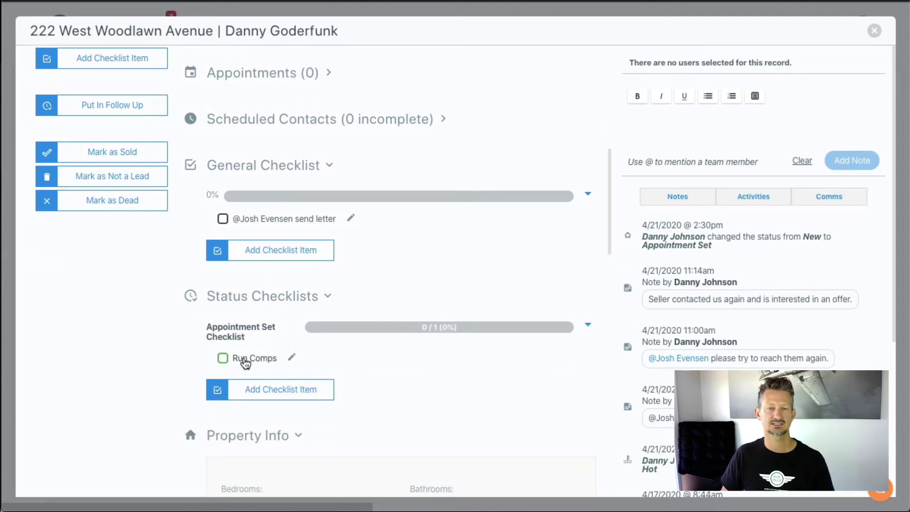
# Close the record and try moving the card to Negotiating, which is refused.
pyautogui.click(873, 31)
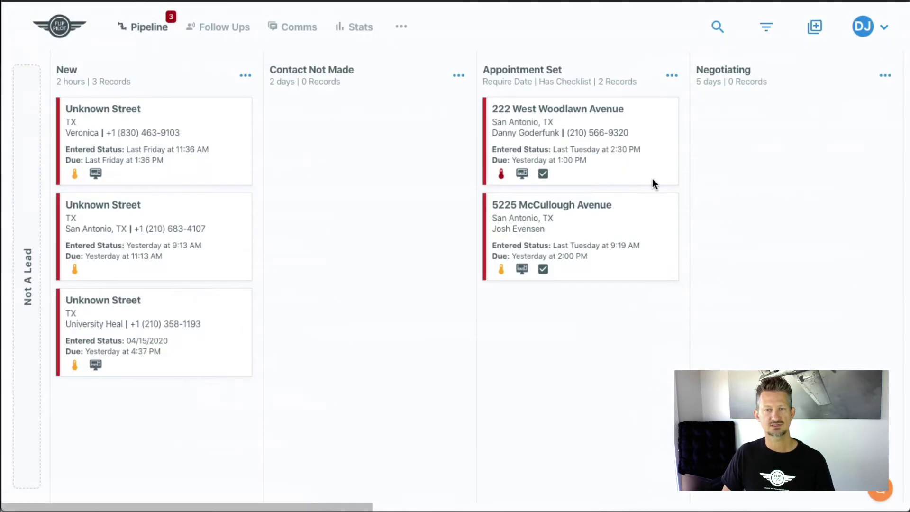
pyautogui.moveTo(544, 174)
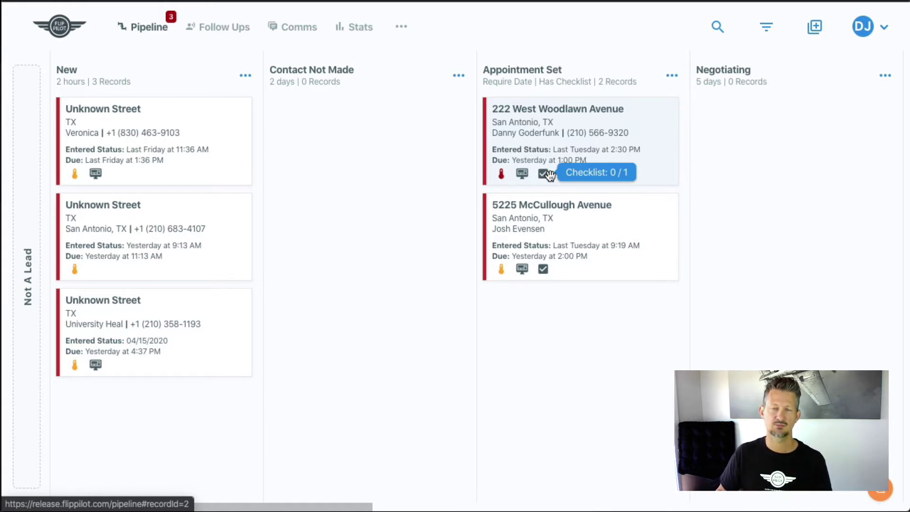
pyautogui.moveTo(567, 136); pyautogui.dragTo(759, 145)
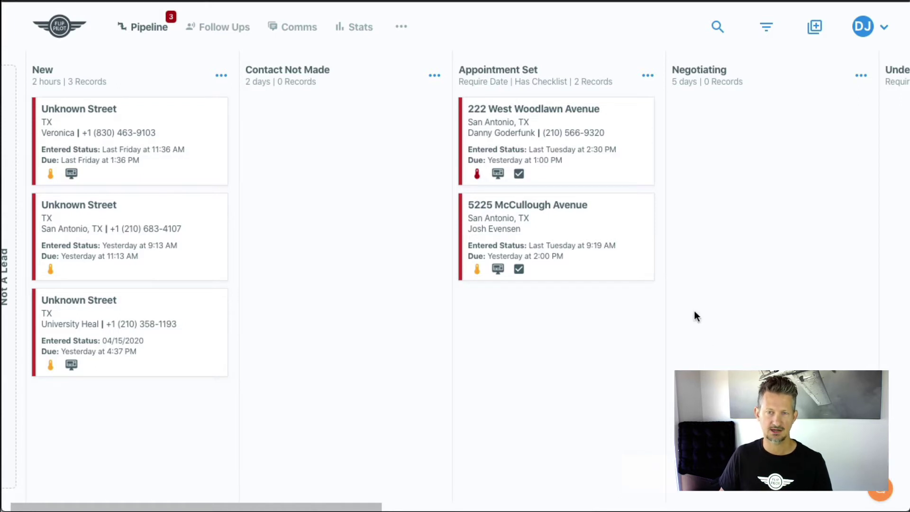
pyautogui.click(539, 136)
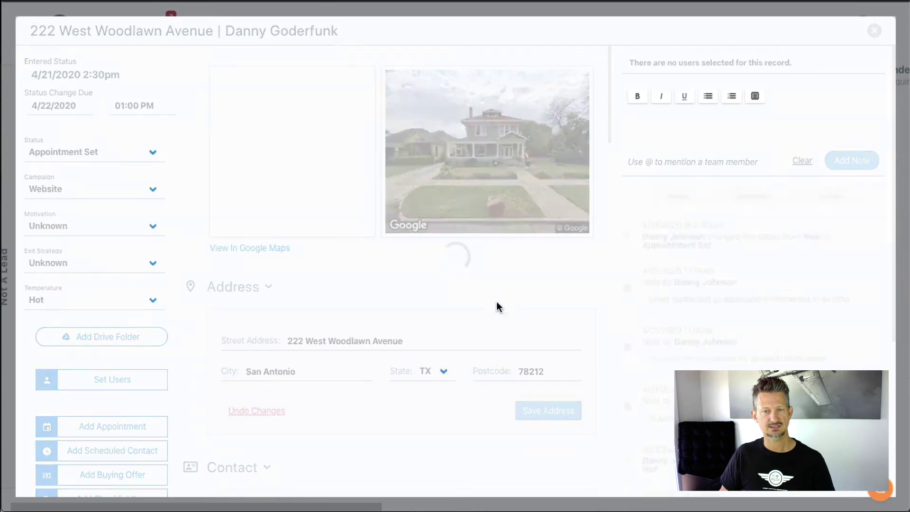
pyautogui.scroll(-10, 493, 291)
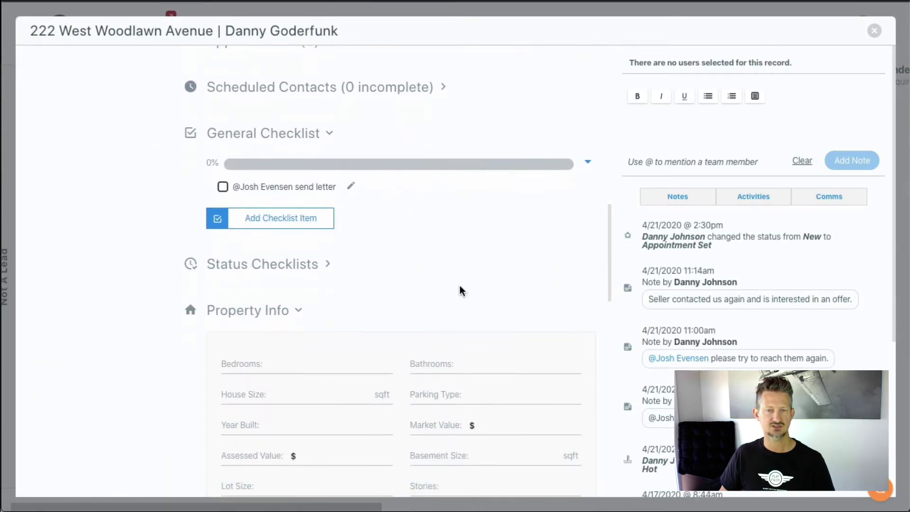
pyautogui.click(320, 262)
pyautogui.scroll(-3, 331, 254)
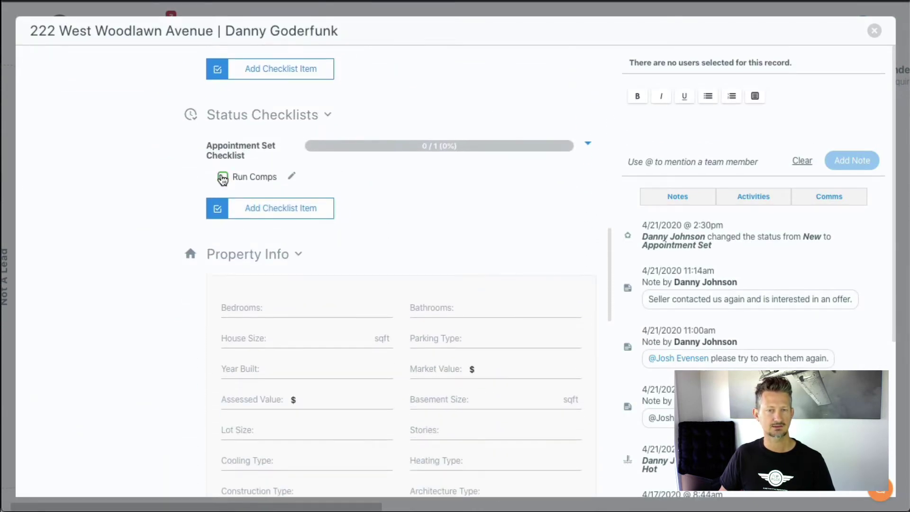
pyautogui.click(222, 178)
pyautogui.scroll(4, 425, 211)
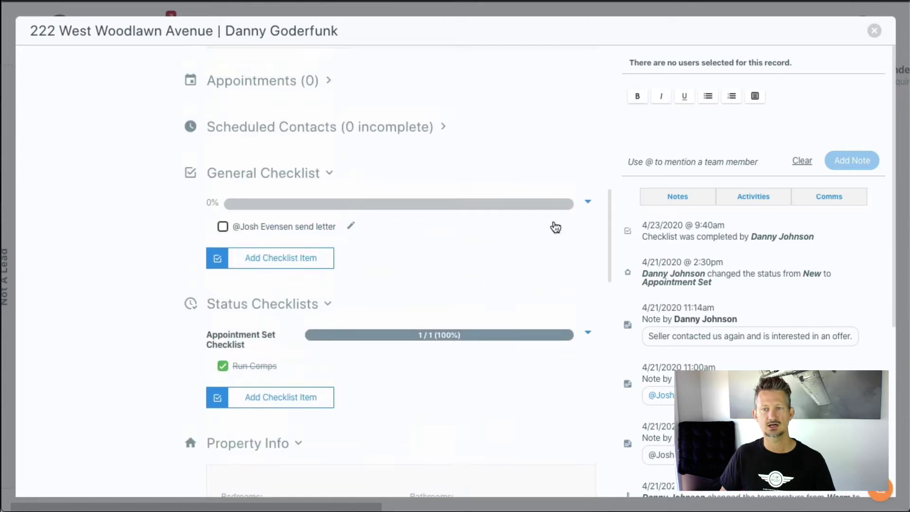
pyautogui.scroll(10, 555, 227)
pyautogui.click(874, 30)
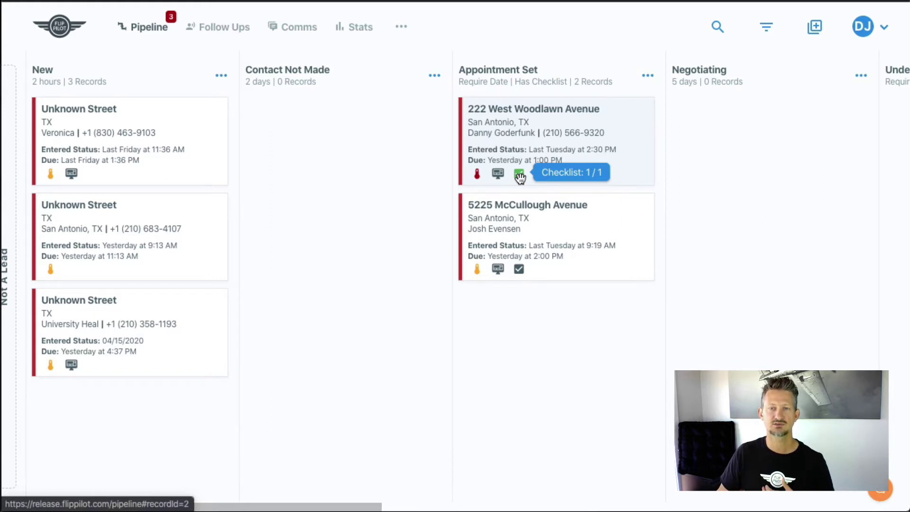
pyautogui.hscroll(1, 520, 173)
pyautogui.moveTo(492, 148); pyautogui.dragTo(694, 149)
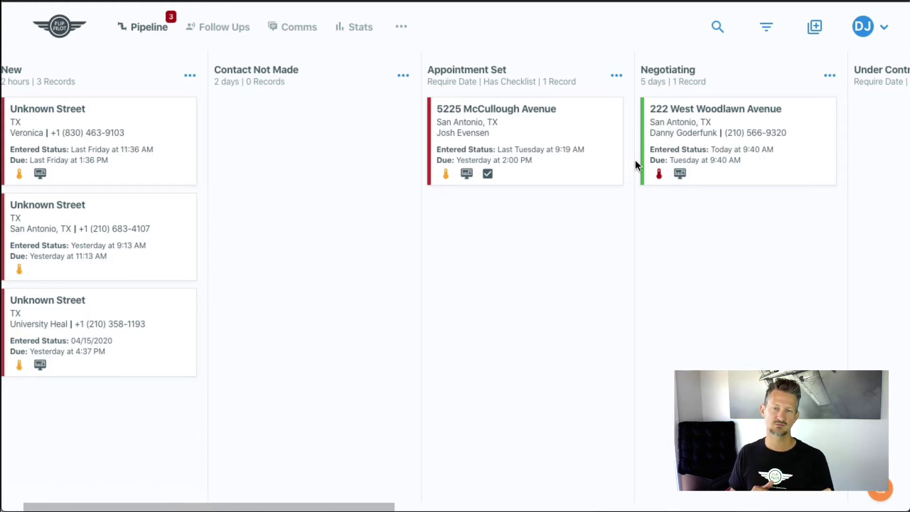
pyautogui.hscroll(1, 630, 186)
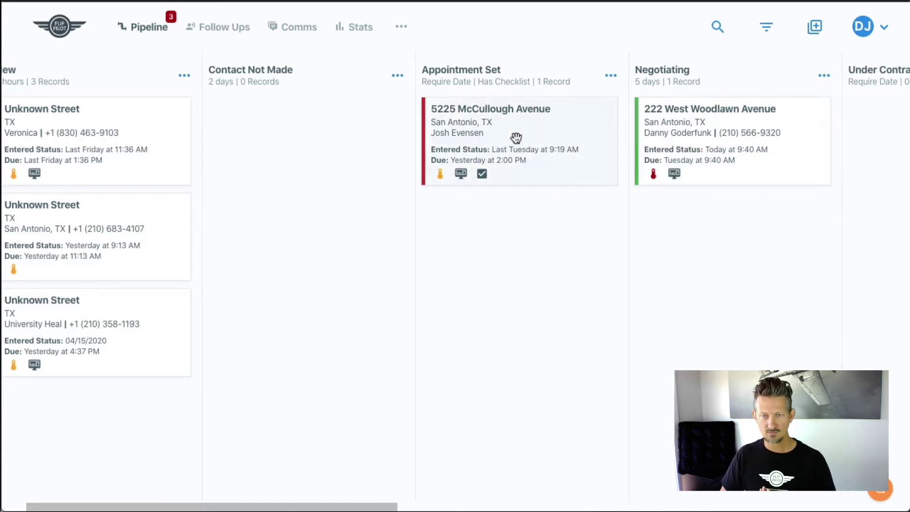
# Add Determine ARV to the Appointment Set status checklist.
pyautogui.click(610, 76)
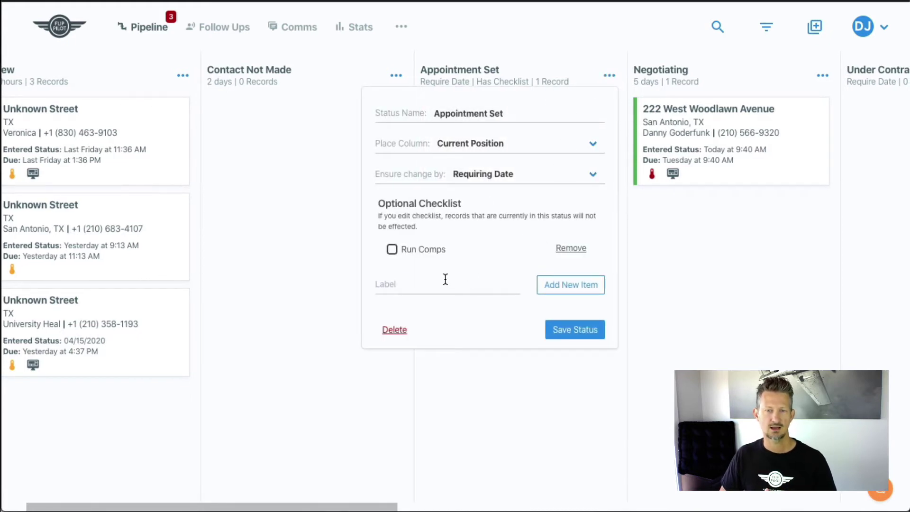
pyautogui.click(443, 281)
pyautogui.click(609, 79)
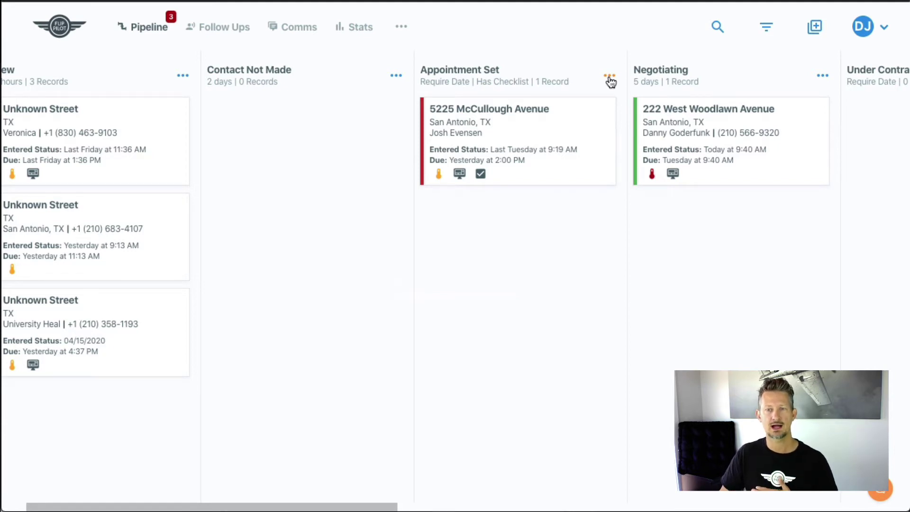
pyautogui.click(609, 77)
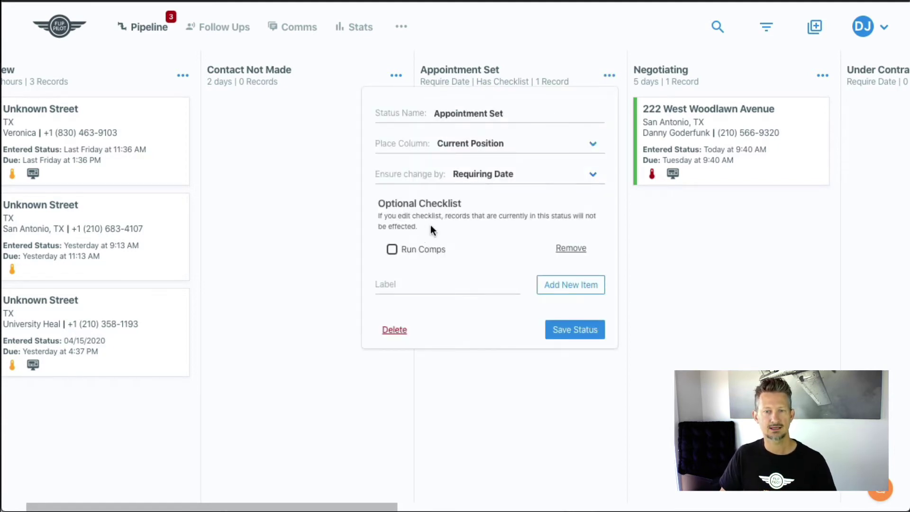
pyautogui.click(425, 286)
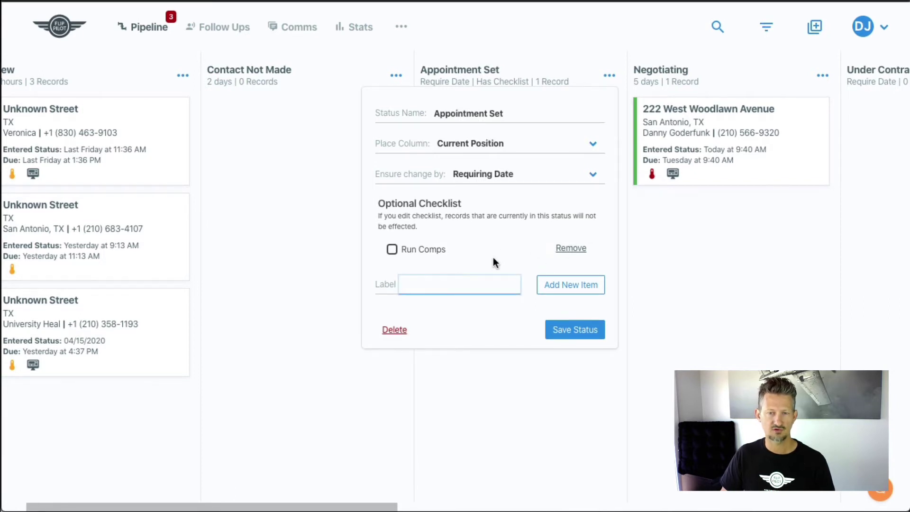
pyautogui.hscroll(-1, 492, 256)
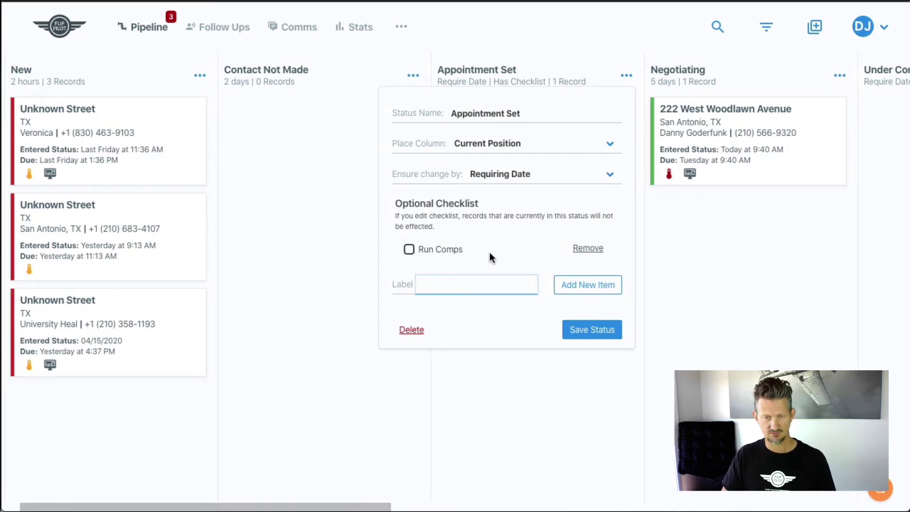
pyautogui.write('Determine ARV')
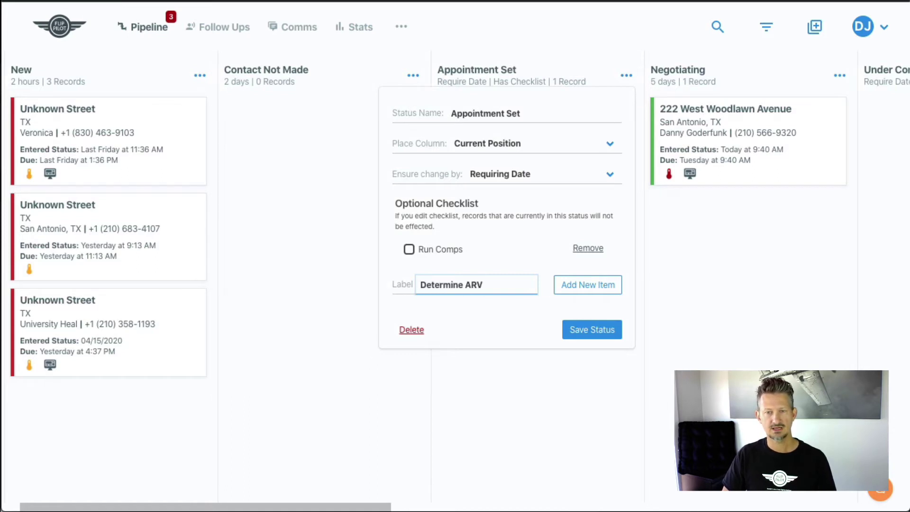
pyautogui.click(587, 284)
# Add Check Code Compliance as the next Appointment Set checklist item.
pyautogui.click(487, 308)
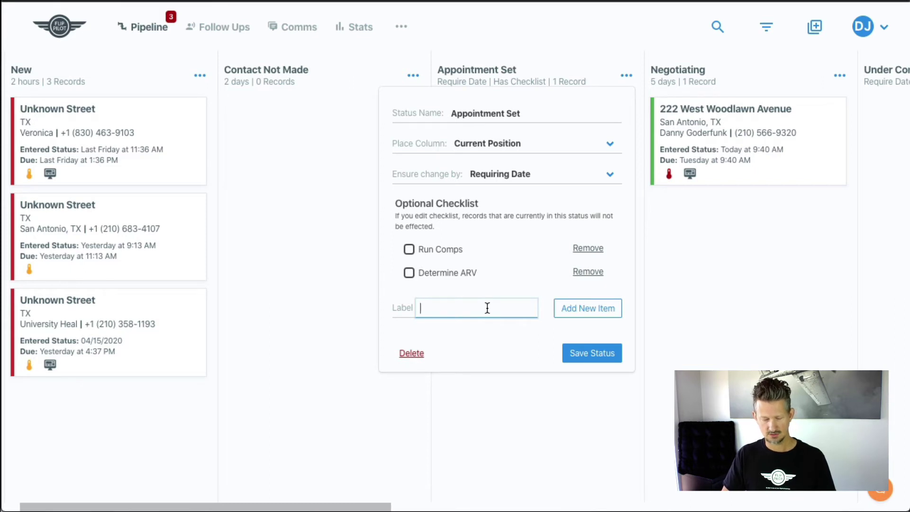
pyautogui.write('Check Code Com')
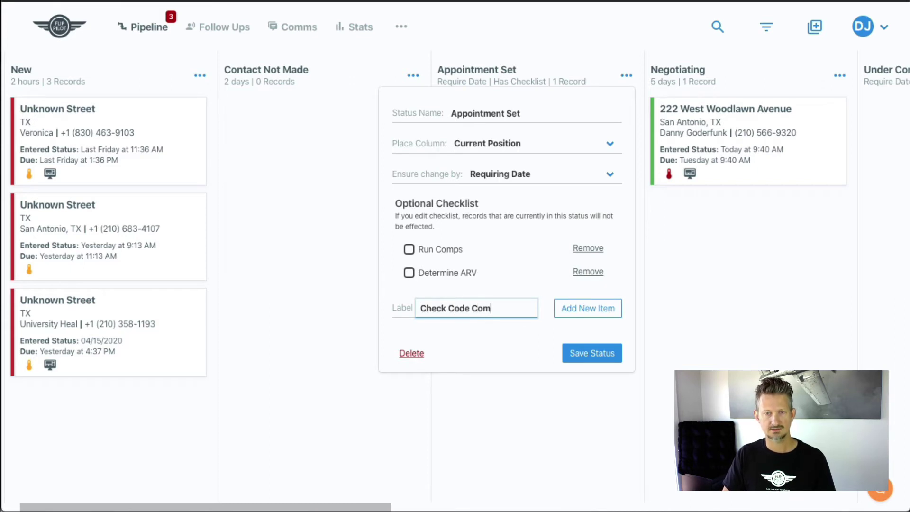
pyautogui.write('pliance')
pyautogui.click(567, 308)
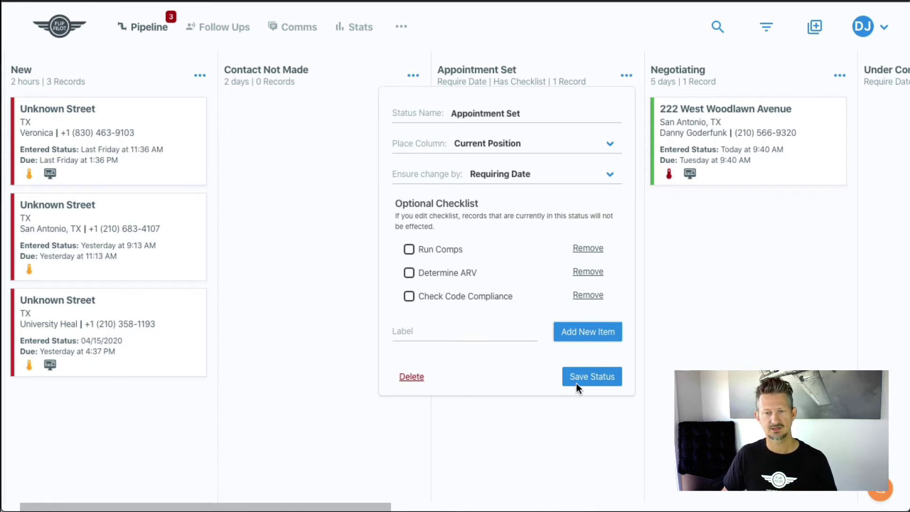
# Save the status, then move Unknown Street into Appointment Set, due April 24 at 2:00 PM.
pyautogui.click(589, 377)
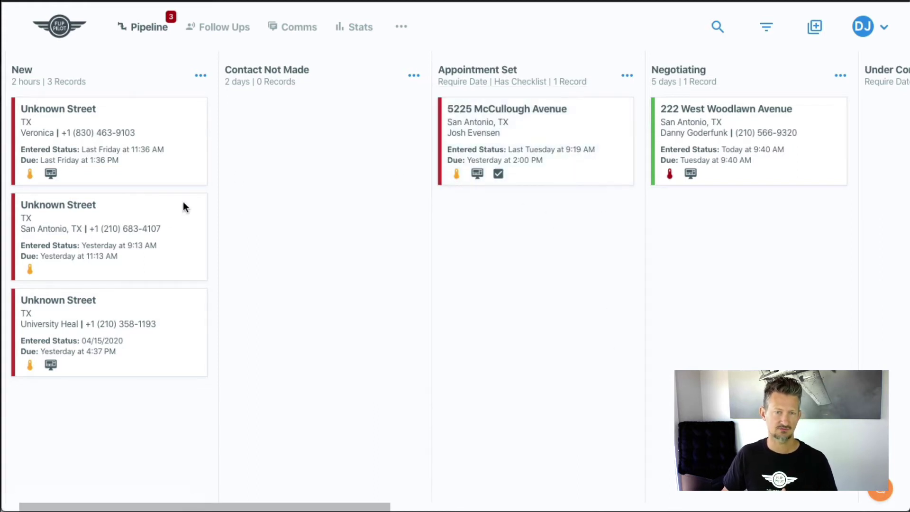
pyautogui.moveTo(83, 251); pyautogui.dragTo(494, 265)
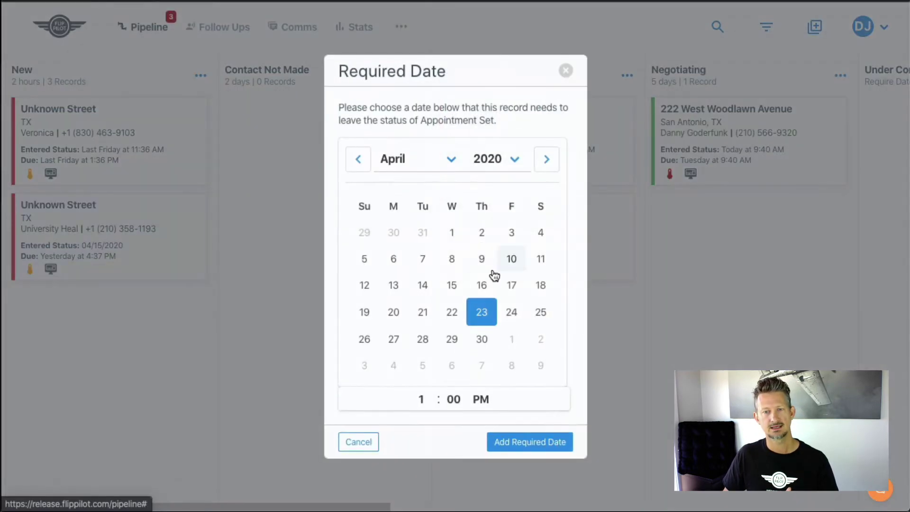
pyautogui.click(516, 312)
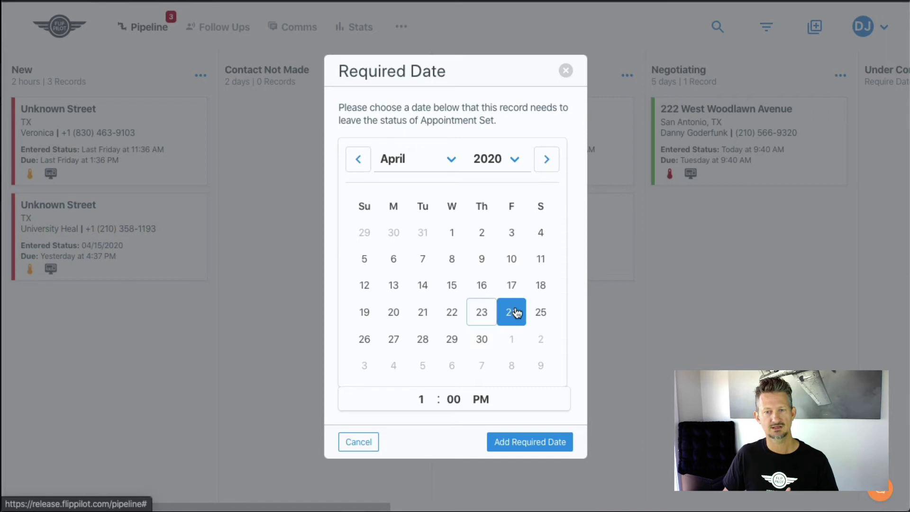
pyautogui.click(421, 399)
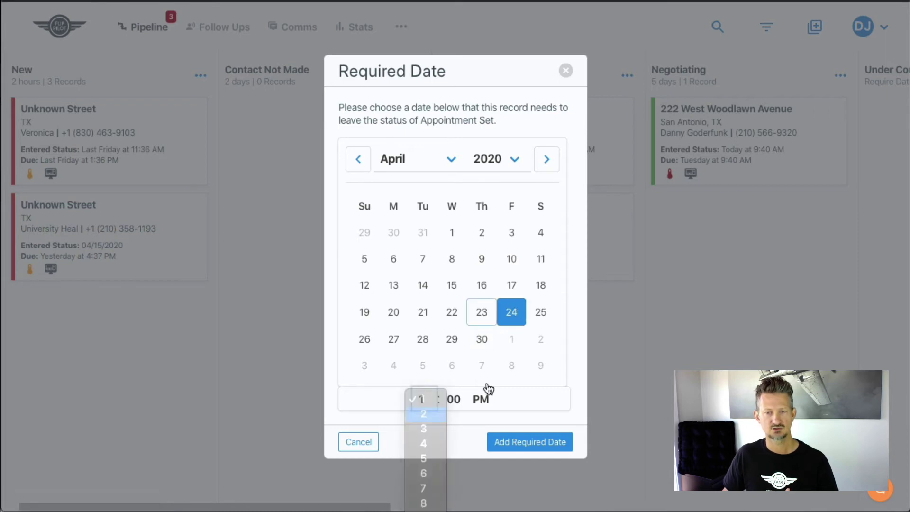
pyautogui.press('Return')
pyautogui.click(524, 438)
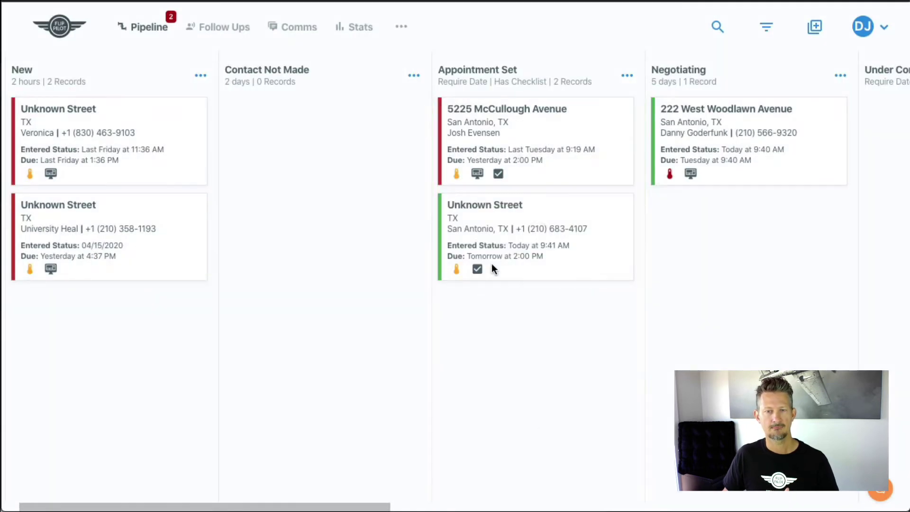
# Open the Unknown Street lead and look over its Status Checklists.
pyautogui.click(542, 237)
pyautogui.scroll(-12, 490, 254)
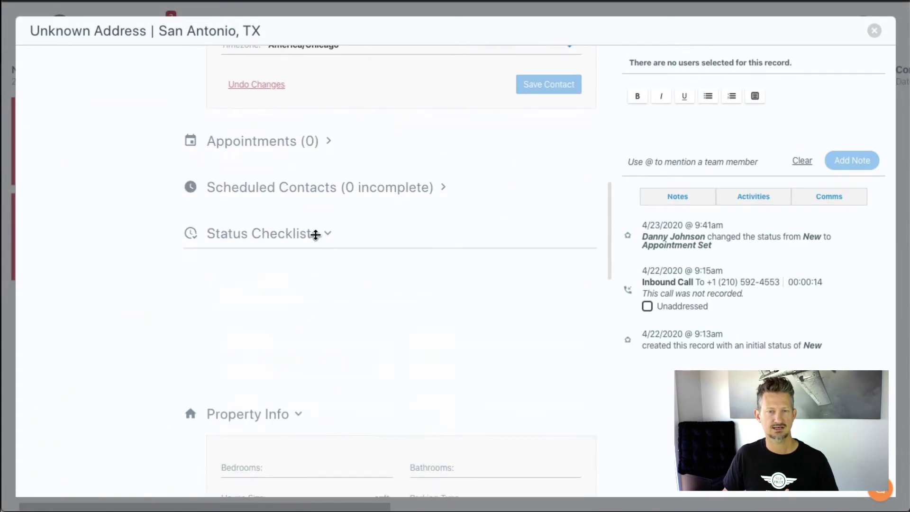
pyautogui.click(314, 234)
pyautogui.scroll(-1, 355, 243)
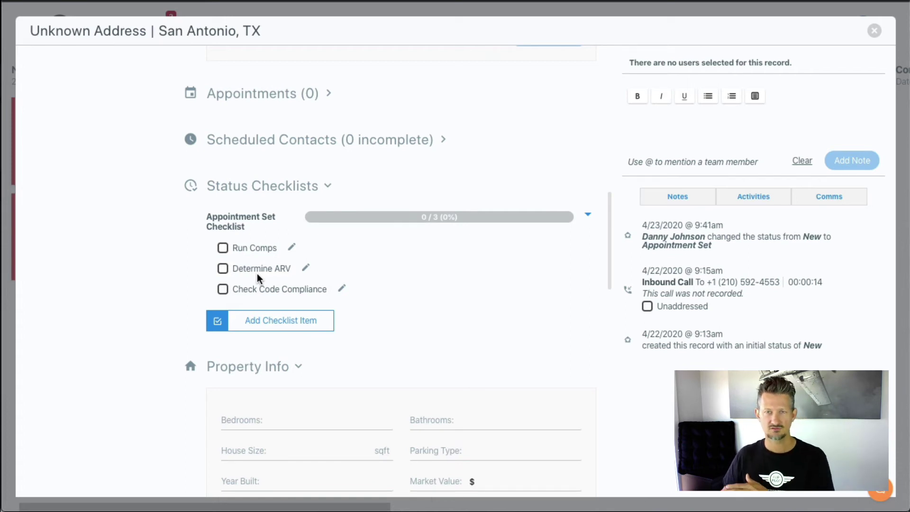
pyautogui.scroll(-1, 284, 282)
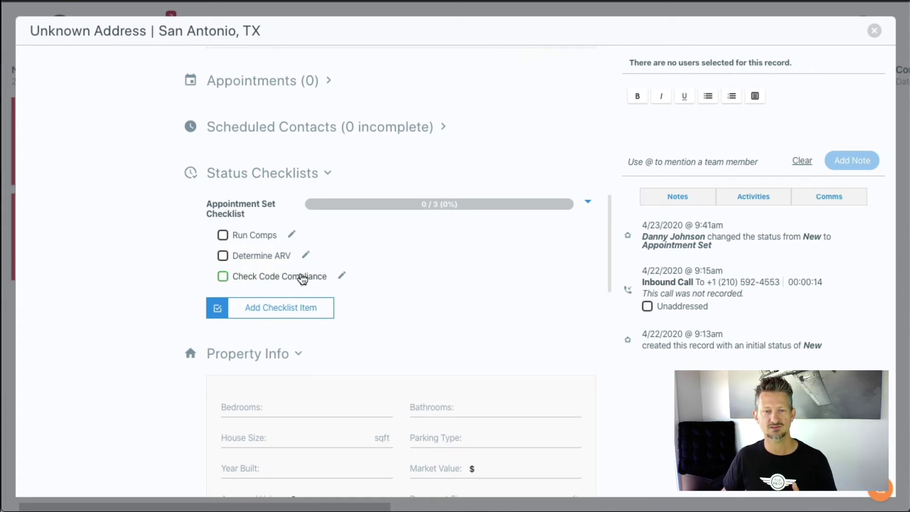
pyautogui.scroll(2, 342, 278)
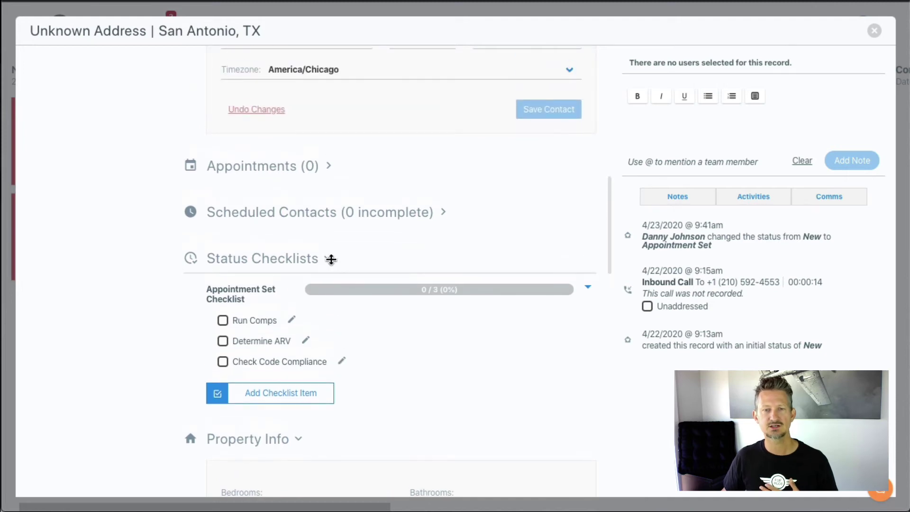
pyautogui.click(355, 258)
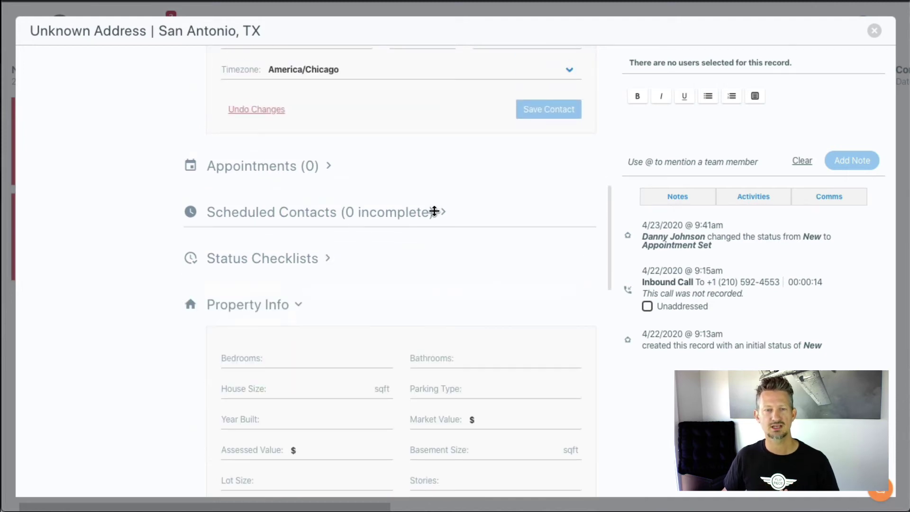
pyautogui.scroll(6, 258, 255)
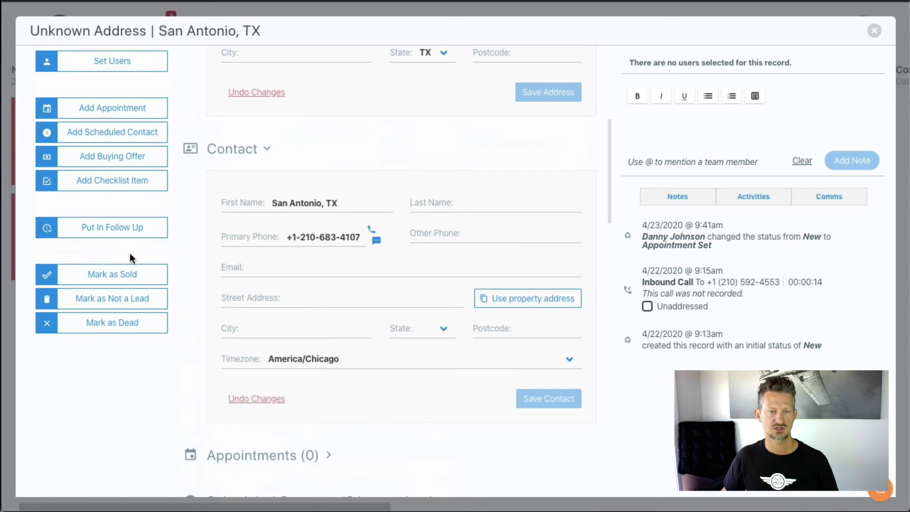
# Expand Scheduled Contacts and Status Checklists to show the three unchecked items at 0/3.
pyautogui.click(113, 184)
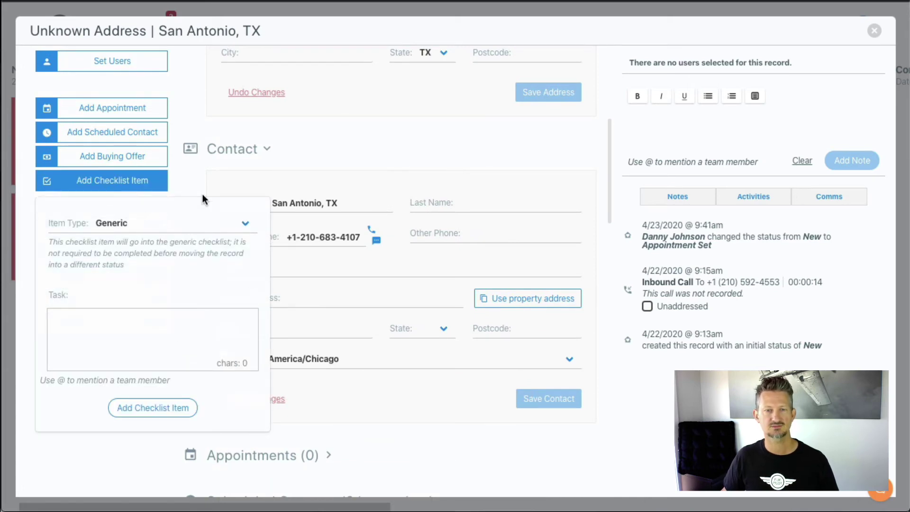
pyautogui.click(187, 189)
pyautogui.scroll(-6, 268, 283)
pyautogui.click(365, 221)
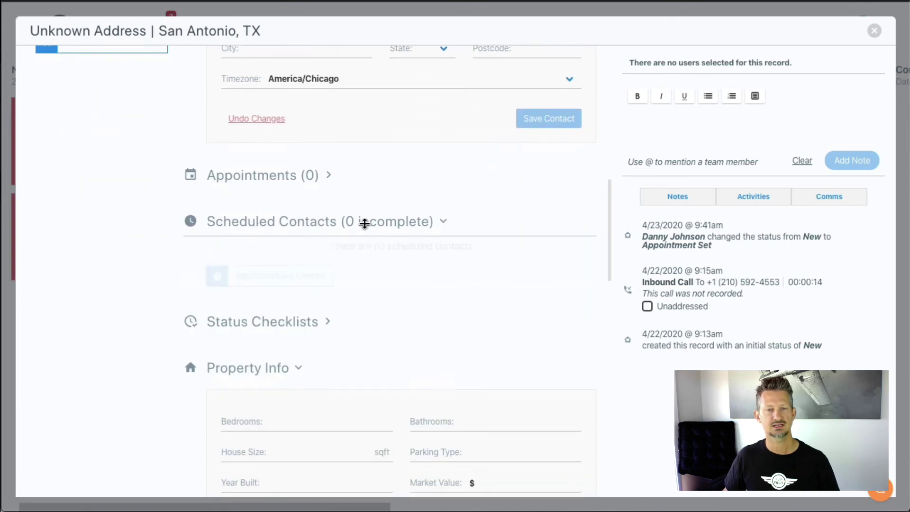
pyautogui.scroll(-1, 355, 276)
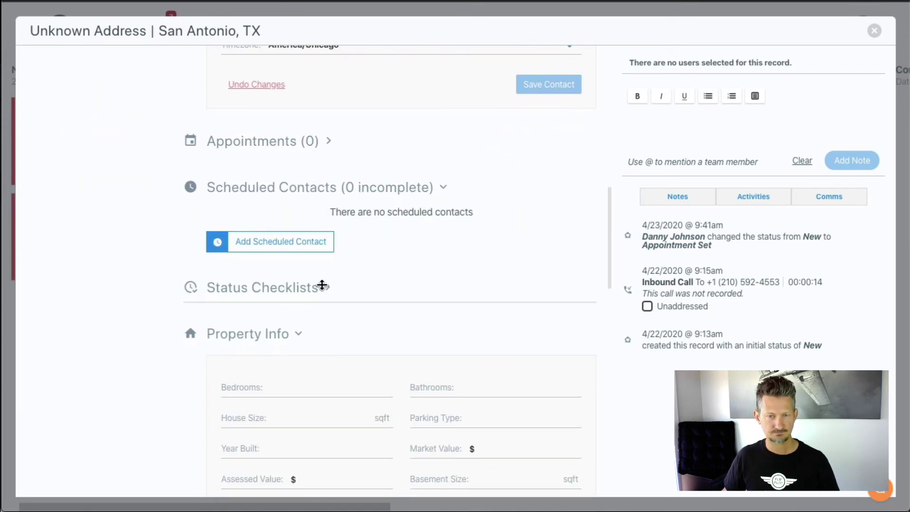
pyautogui.click(319, 293)
pyautogui.scroll(-3, 341, 285)
pyautogui.scroll(-3, 341, 284)
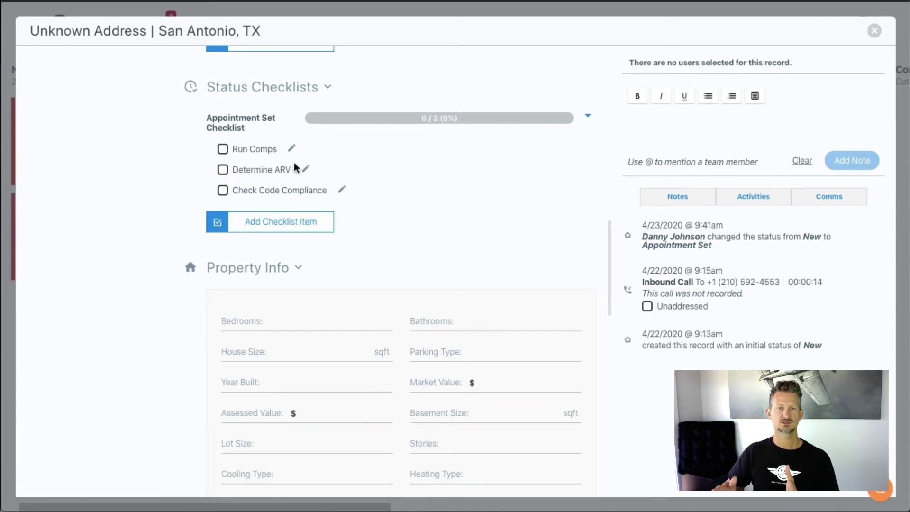
pyautogui.click(278, 230)
pyautogui.click(283, 297)
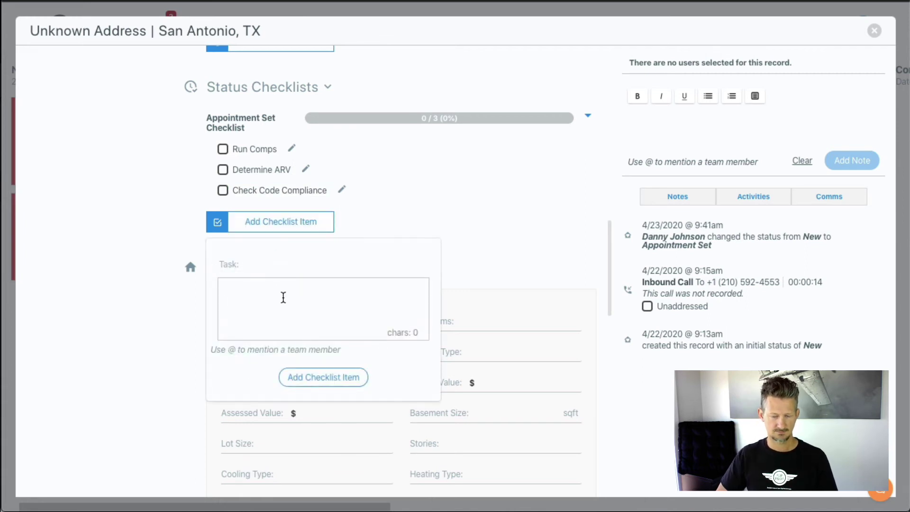
pyautogui.write('@')
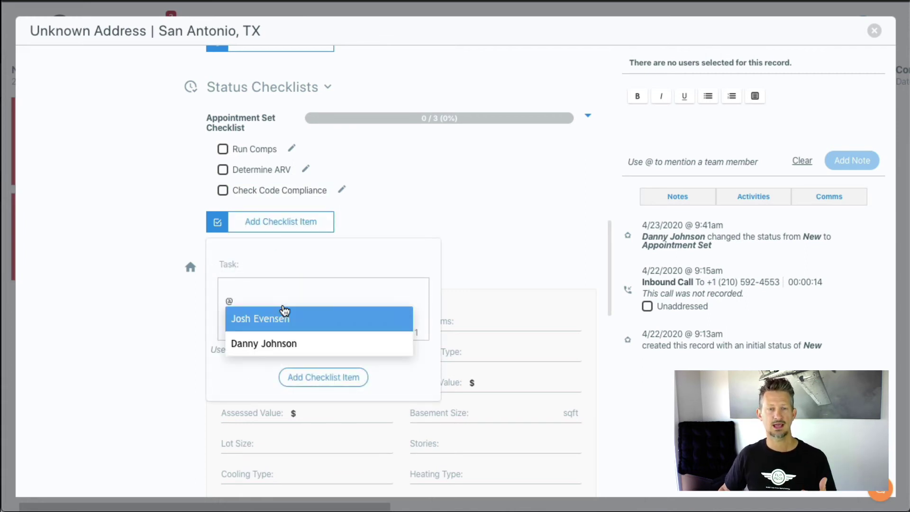
pyautogui.click(301, 323)
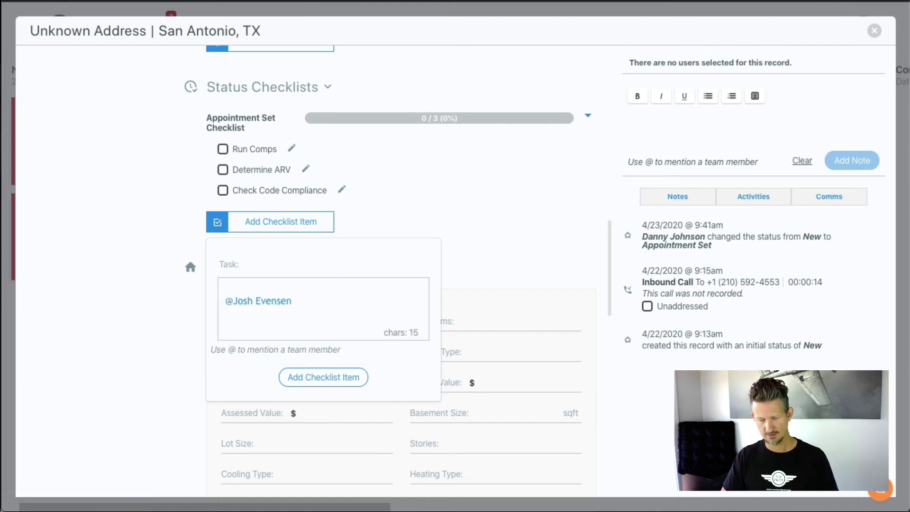
pyautogui.write('See t')
pyautogui.write('f n')
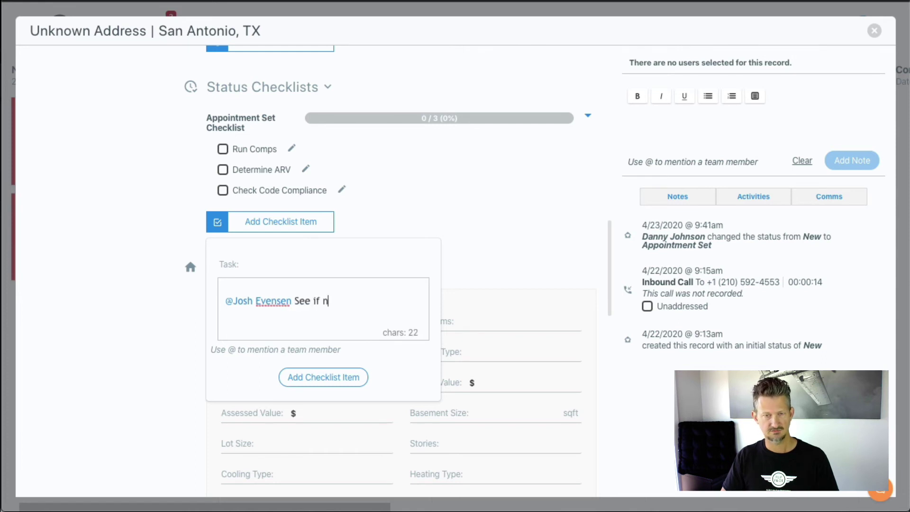
pyautogui.write('eighbors junky')
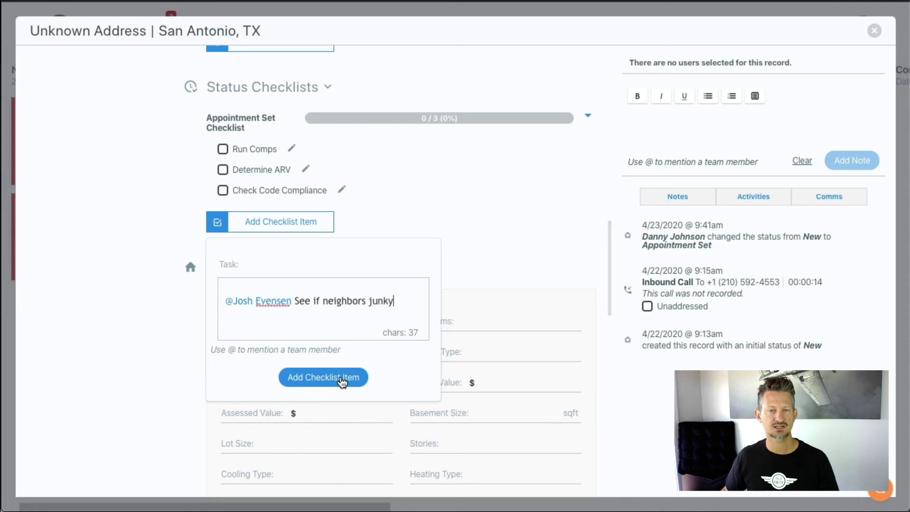
pyautogui.click(349, 379)
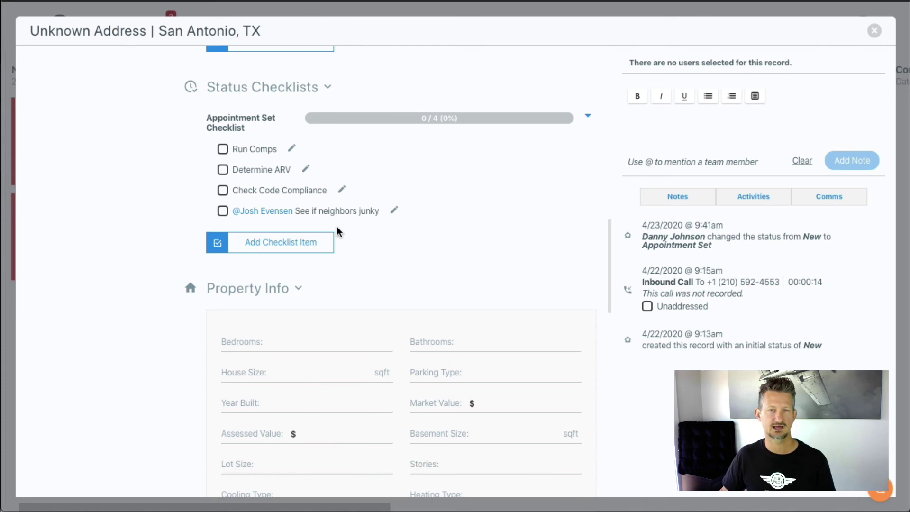
pyautogui.scroll(1, 339, 241)
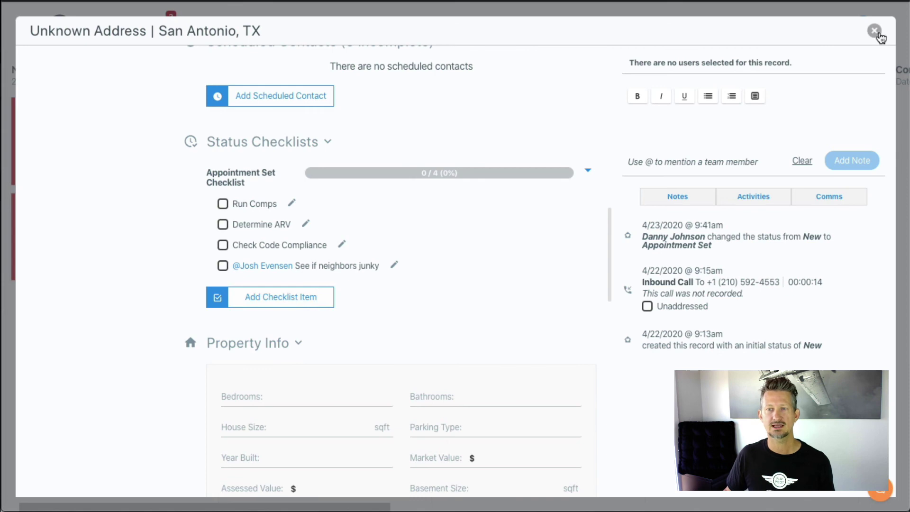
# Close the Unknown Street record and scroll the pipeline board to view its columns.
pyautogui.click(874, 31)
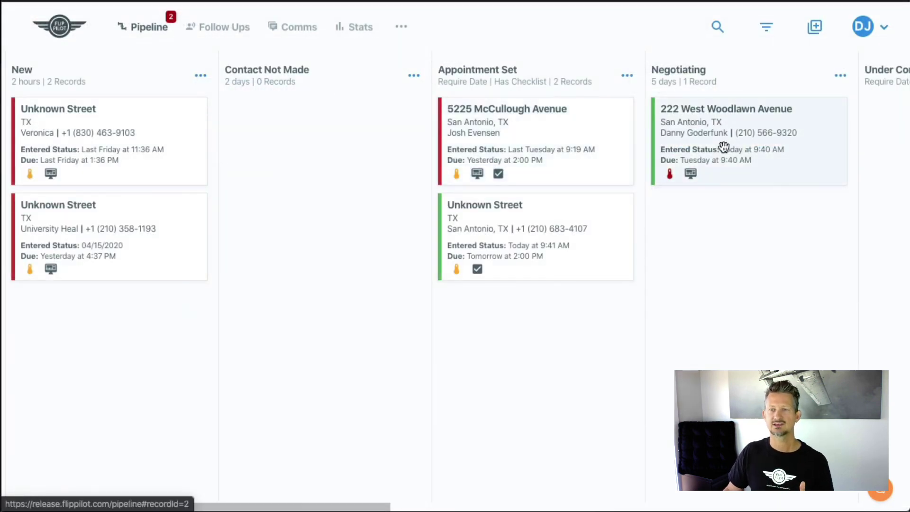
pyautogui.hscroll(10, 722, 147)
pyautogui.hscroll(-6, 723, 148)
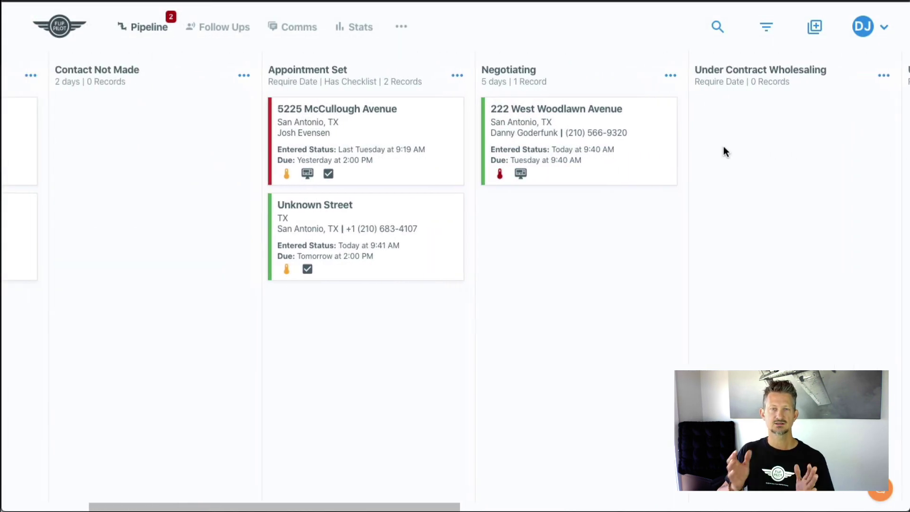